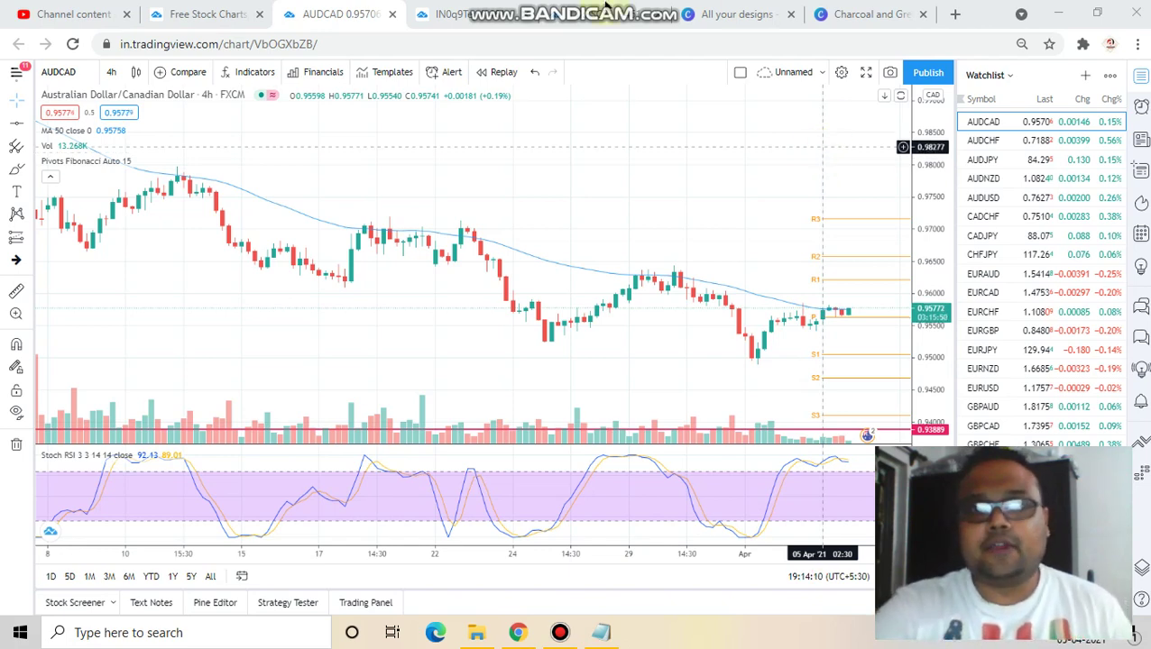
Step: Write a red freehand 50 MA note over the live chart, then erase it
mouse_move(612, 20)
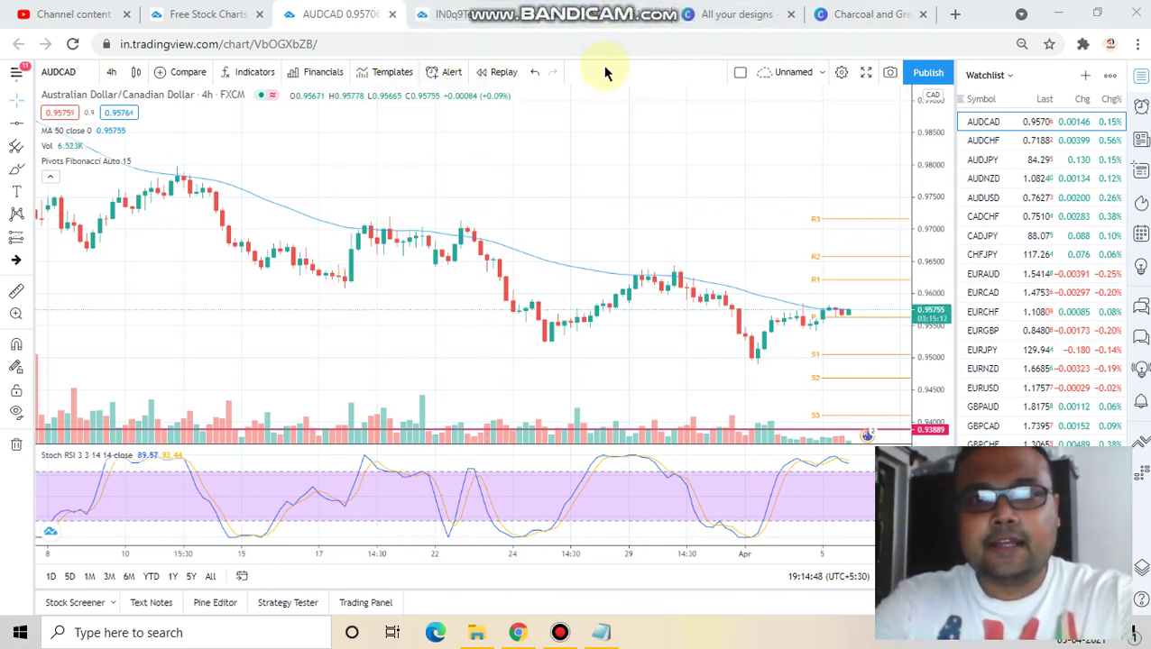
mouse_move(532, 11)
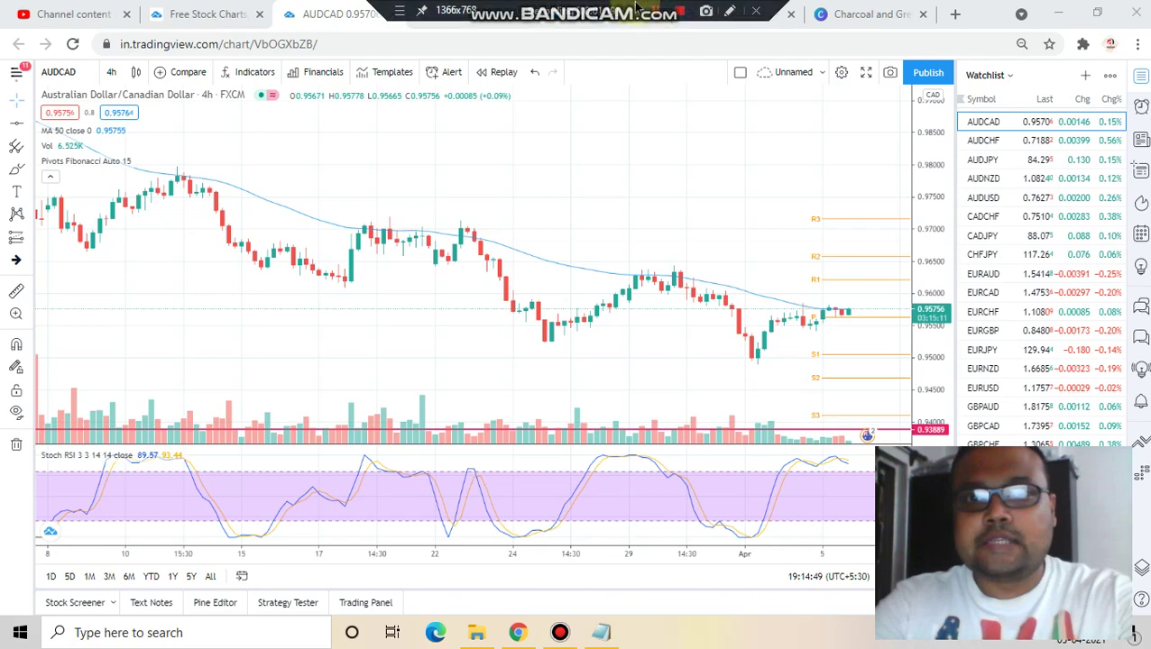
click(730, 12)
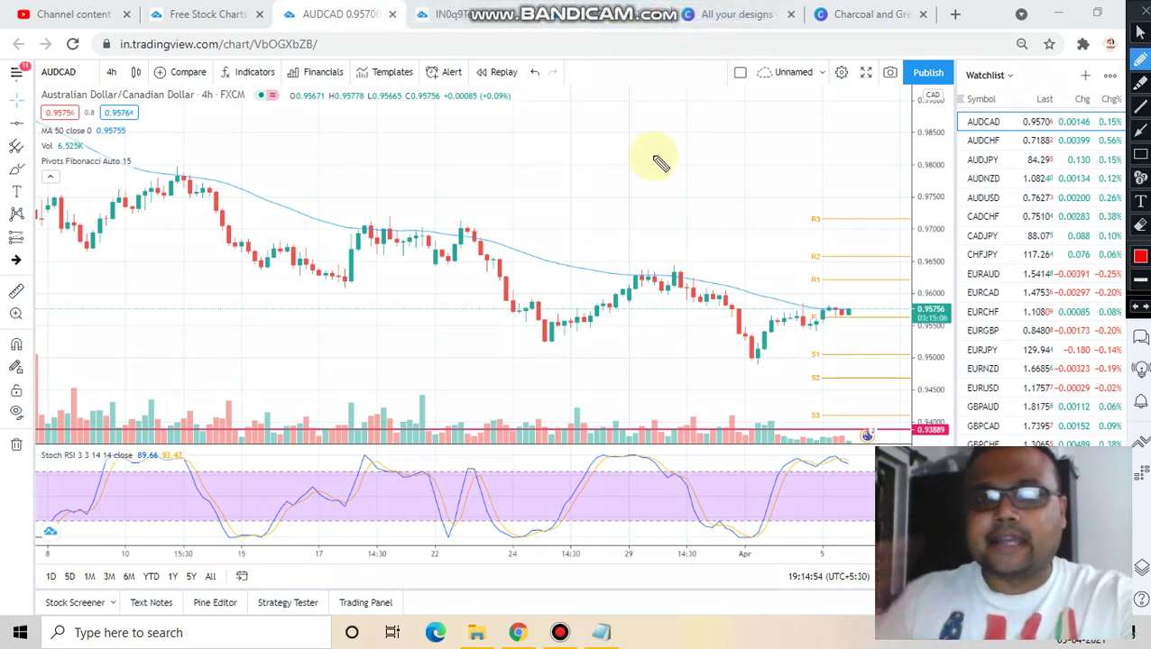
drag(654, 156, 732, 156)
drag(657, 160, 655, 224)
mouse_move(754, 165)
mouse_down()
mouse_move(736, 226)
mouse_move(781, 213)
mouse_move(809, 185)
mouse_move(840, 231)
mouse_move(843, 221)
mouse_up()
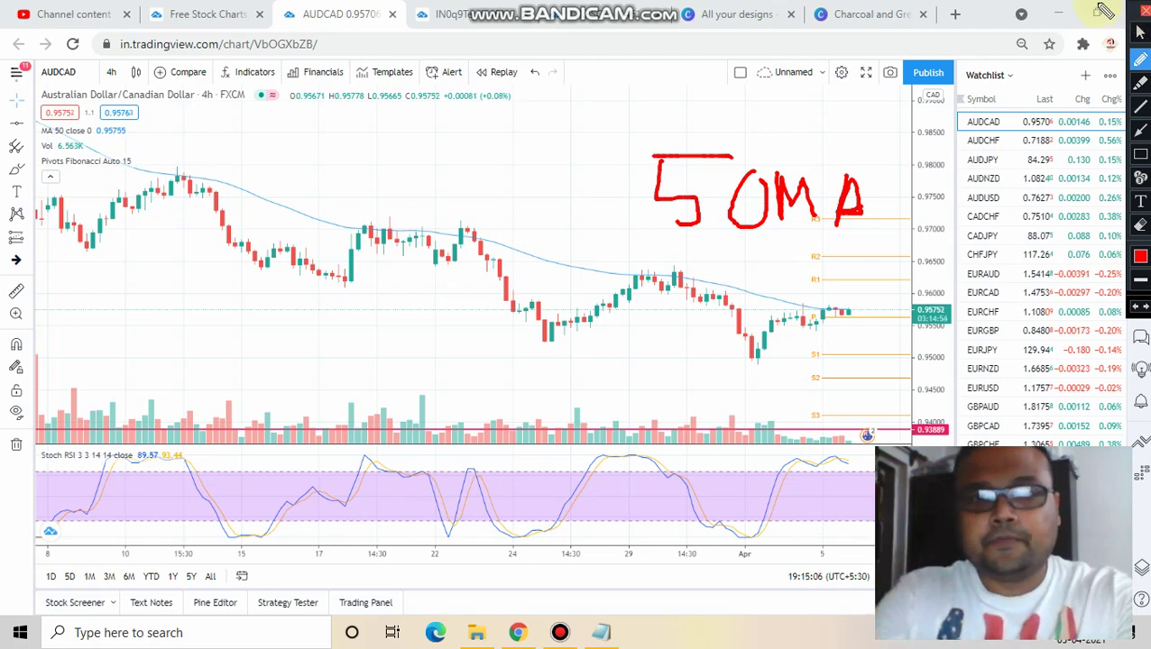
click(1141, 11)
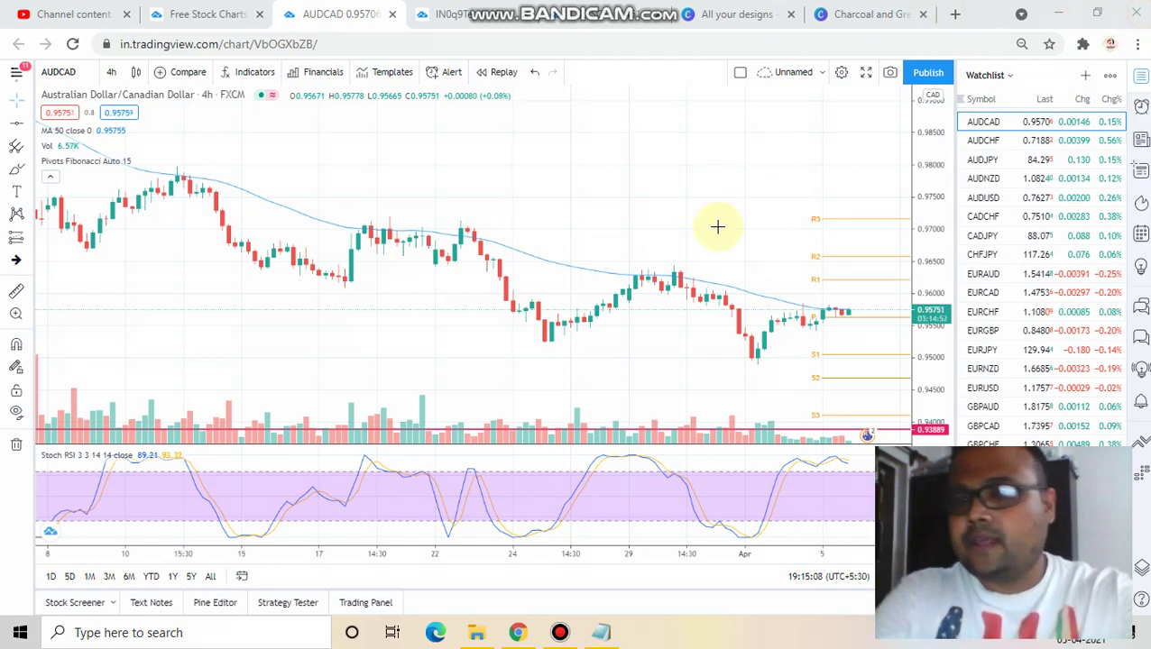
Step: On the 4-hour AUDCAD snapshot, circle the moving-average rejection peaks in red and tick the latest candles
click(430, 27)
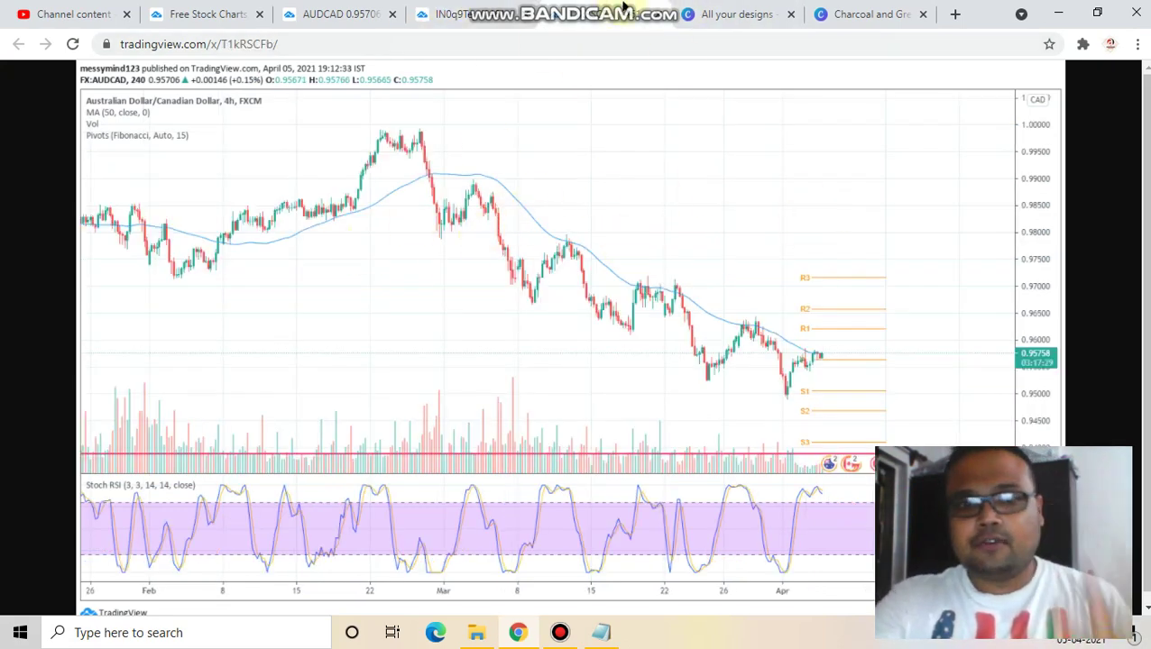
click(717, 11)
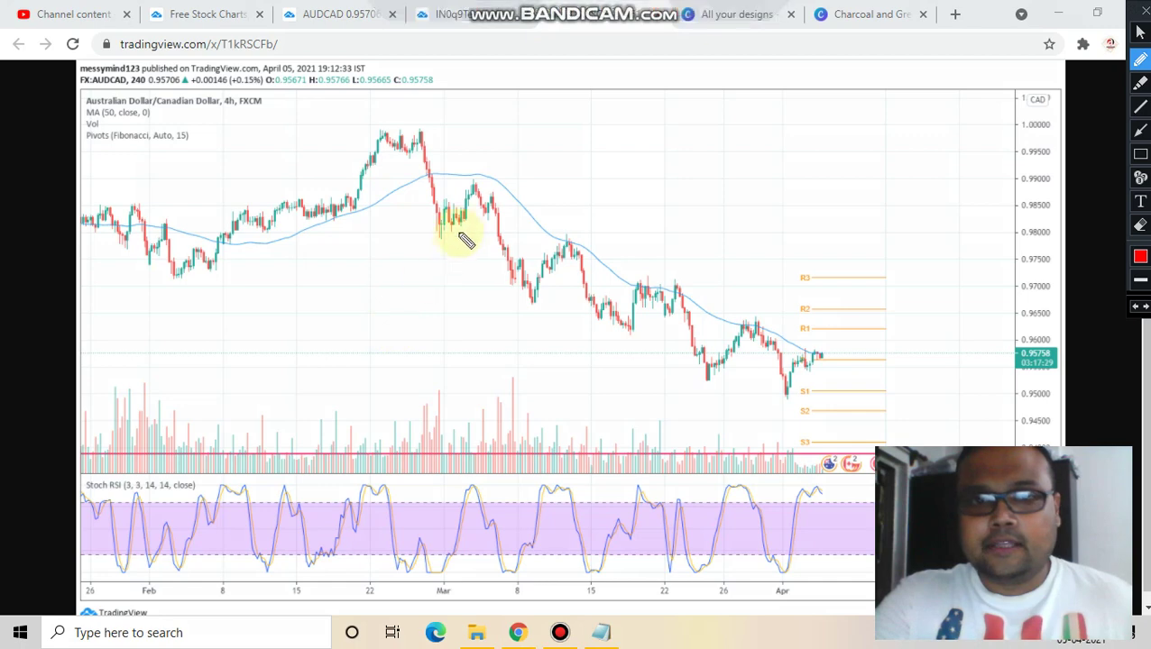
mouse_move(470, 171)
mouse_down()
mouse_move(487, 191)
mouse_move(472, 171)
mouse_up()
drag(583, 234, 583, 253)
mouse_move(664, 272)
mouse_down()
mouse_move(680, 294)
mouse_move(651, 296)
mouse_up()
drag(743, 309, 758, 317)
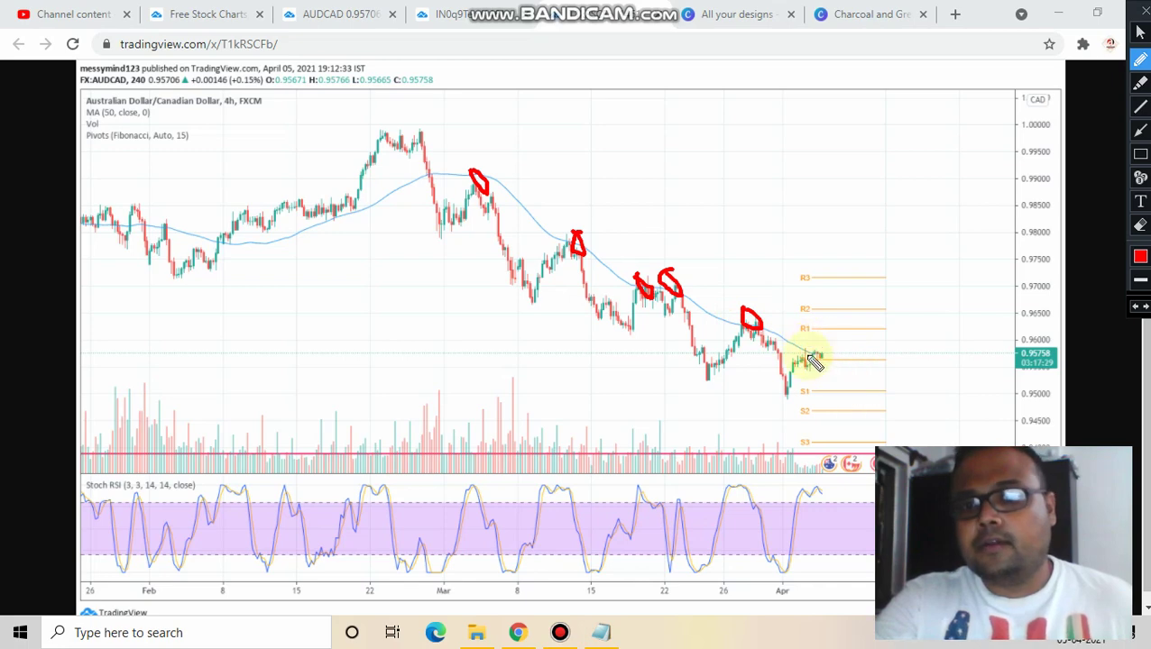
drag(827, 314, 827, 324)
drag(811, 330, 859, 316)
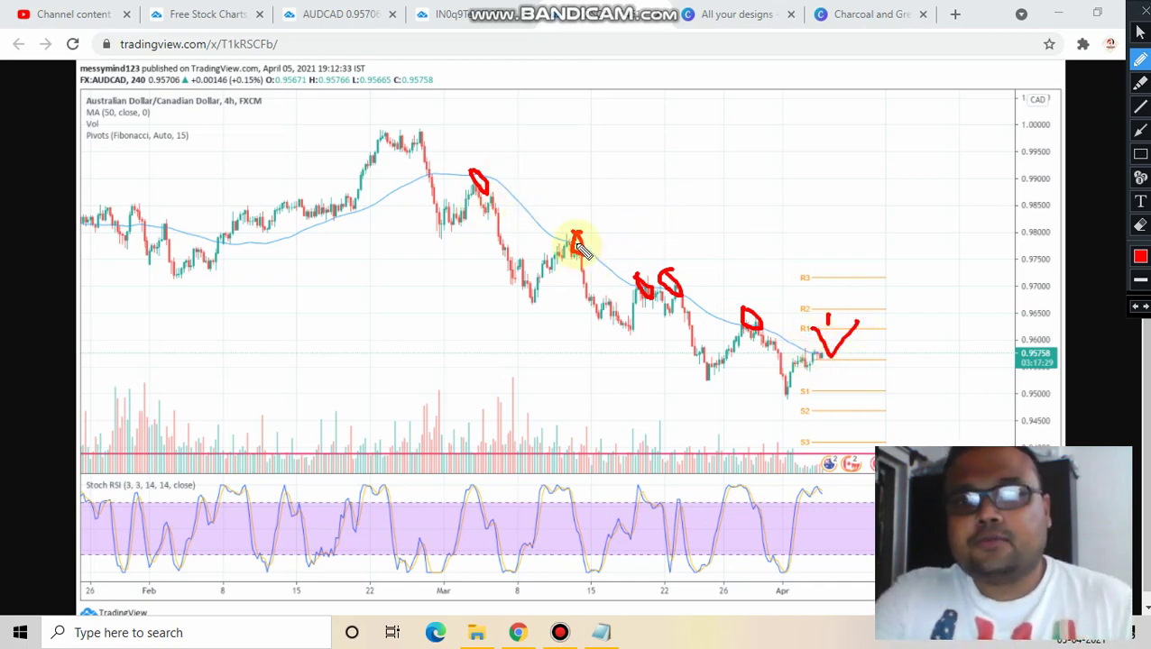
Step: Emphasise the mid-March rejection with dots and arrows, then clear the red marks
drag(578, 239, 588, 230)
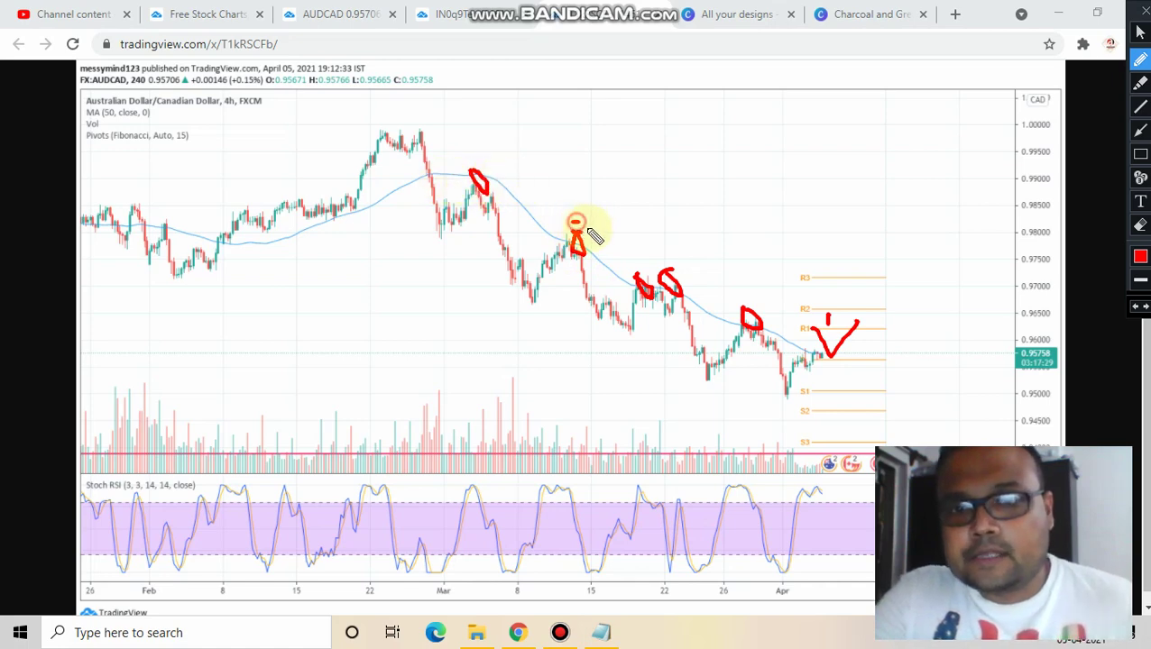
click(585, 239)
click(592, 239)
drag(609, 173, 577, 236)
drag(582, 250, 621, 197)
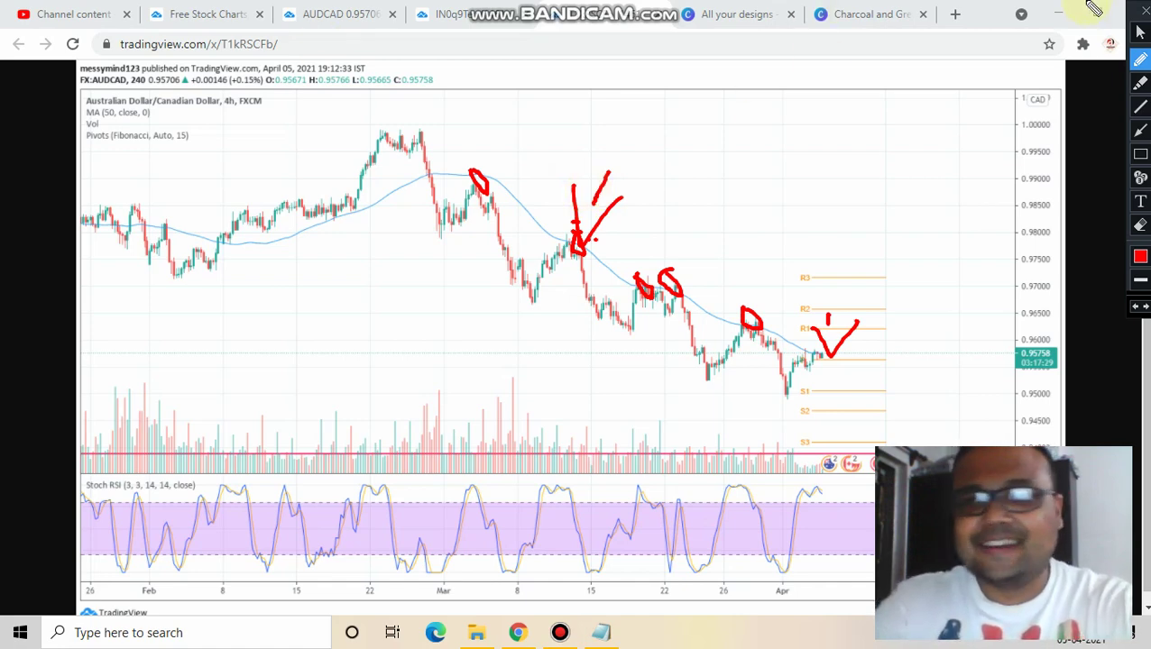
click(1139, 33)
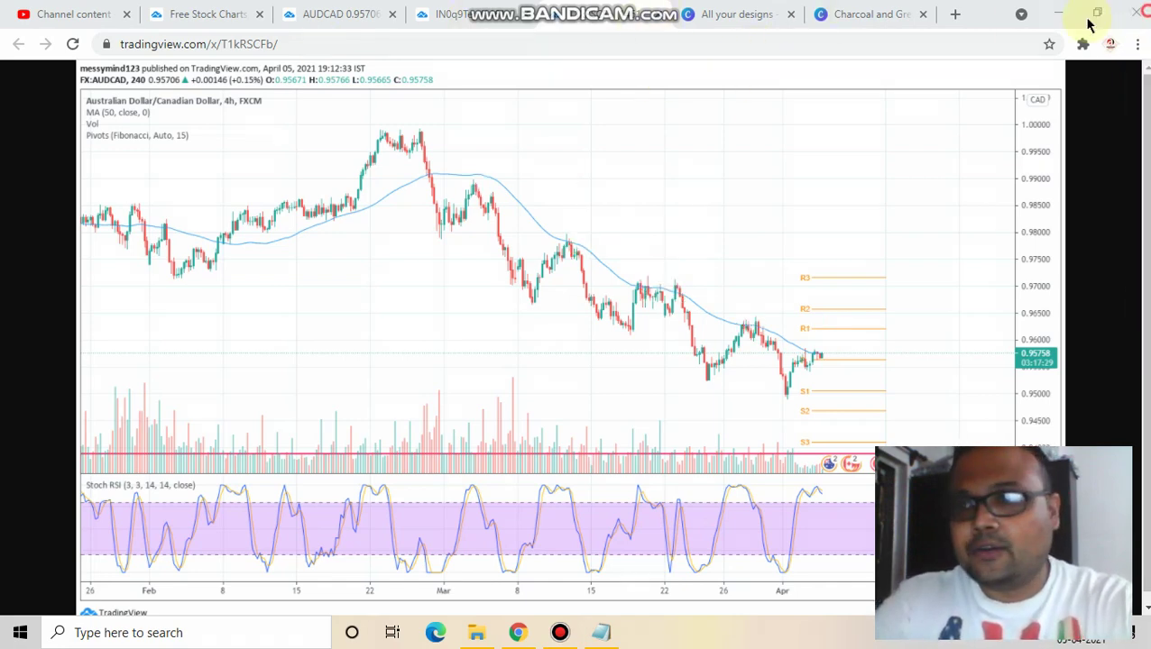
click(450, 12)
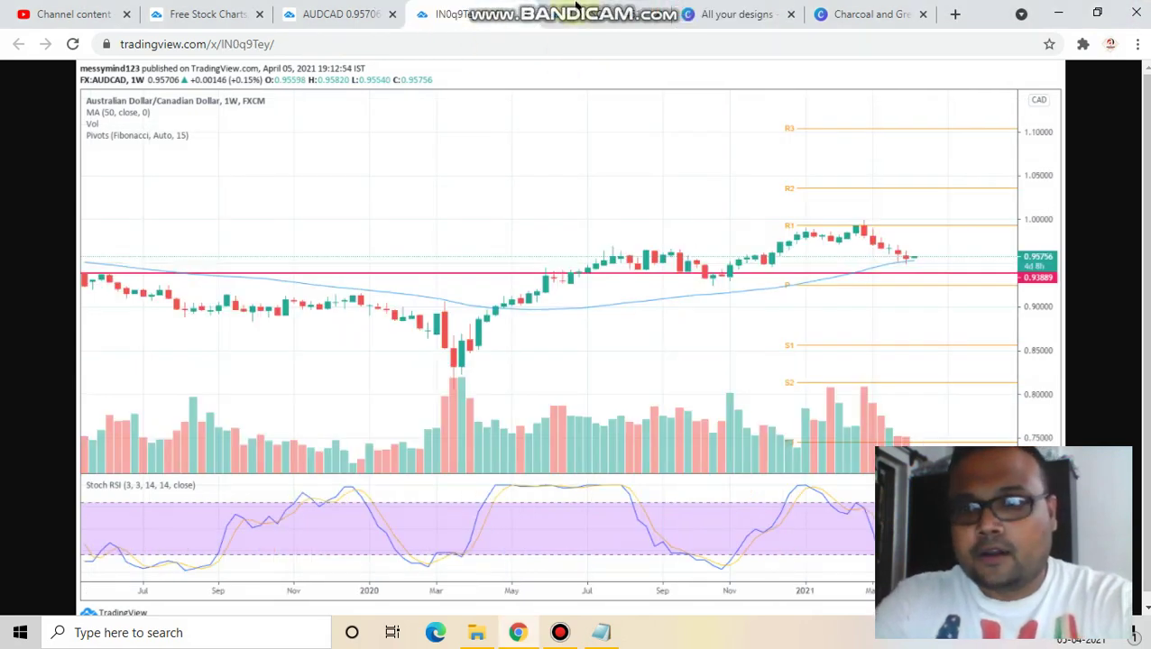
Step: Turn on the red freehand pen over the weekly AUDCAD snapshot
click(727, 12)
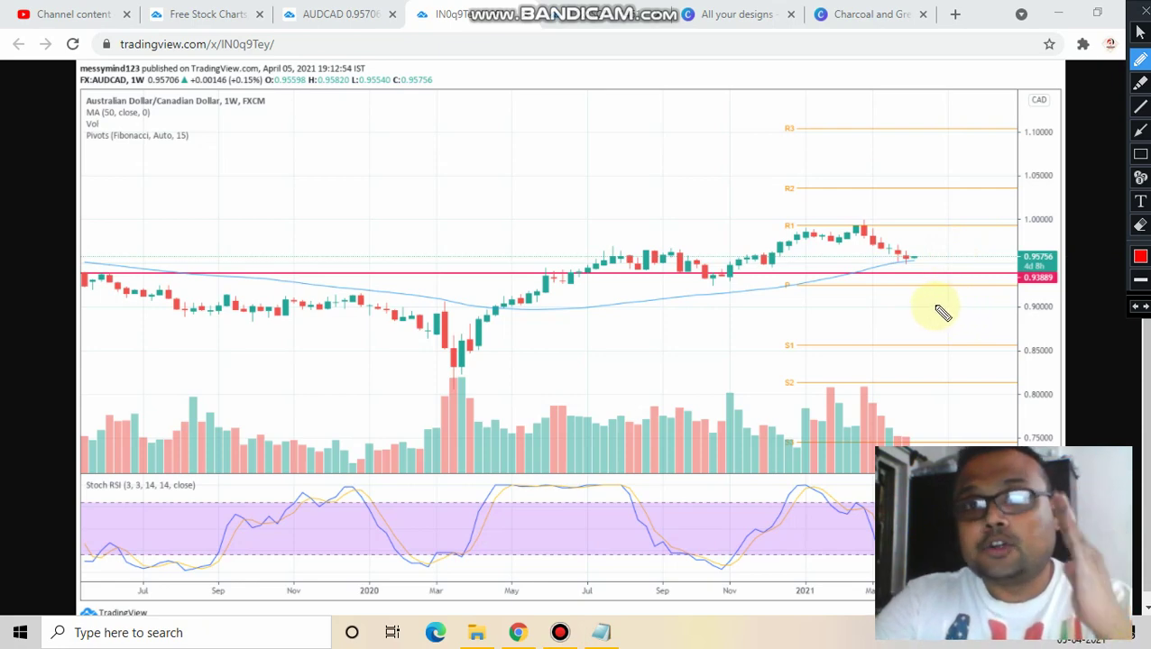
Step: Circle the latest weekly candles near the moving average in red, erase it, and go back to the live AUDCAD chart
mouse_move(900, 267)
mouse_down()
mouse_move(916, 249)
mouse_move(882, 236)
mouse_move(898, 264)
mouse_up()
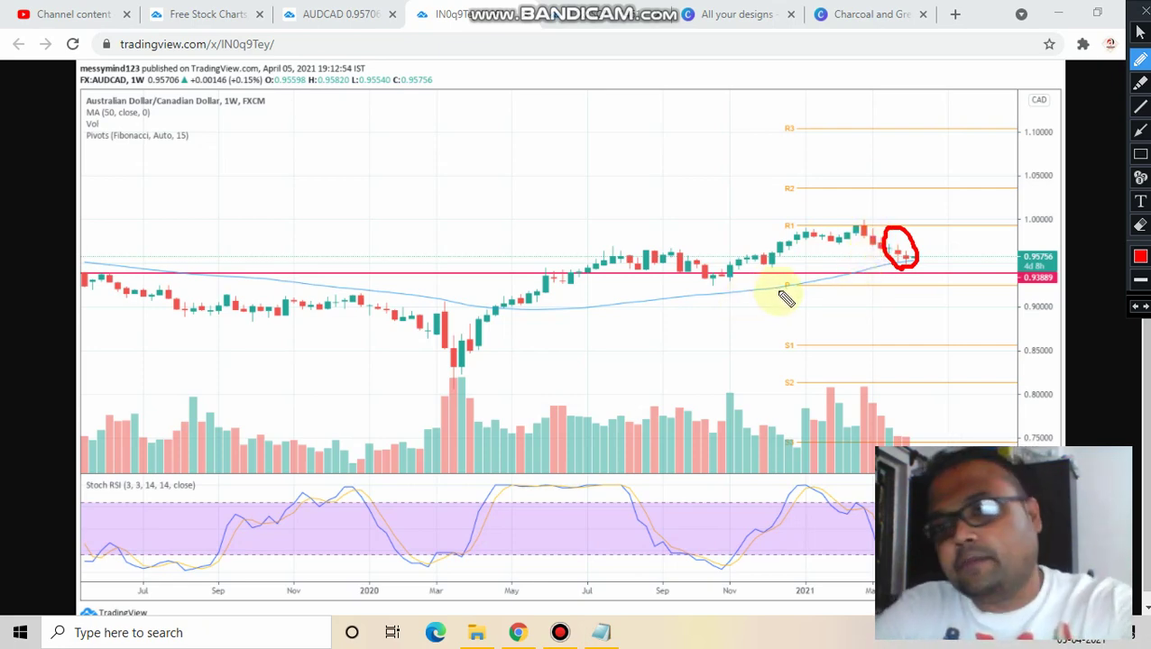
click(1140, 11)
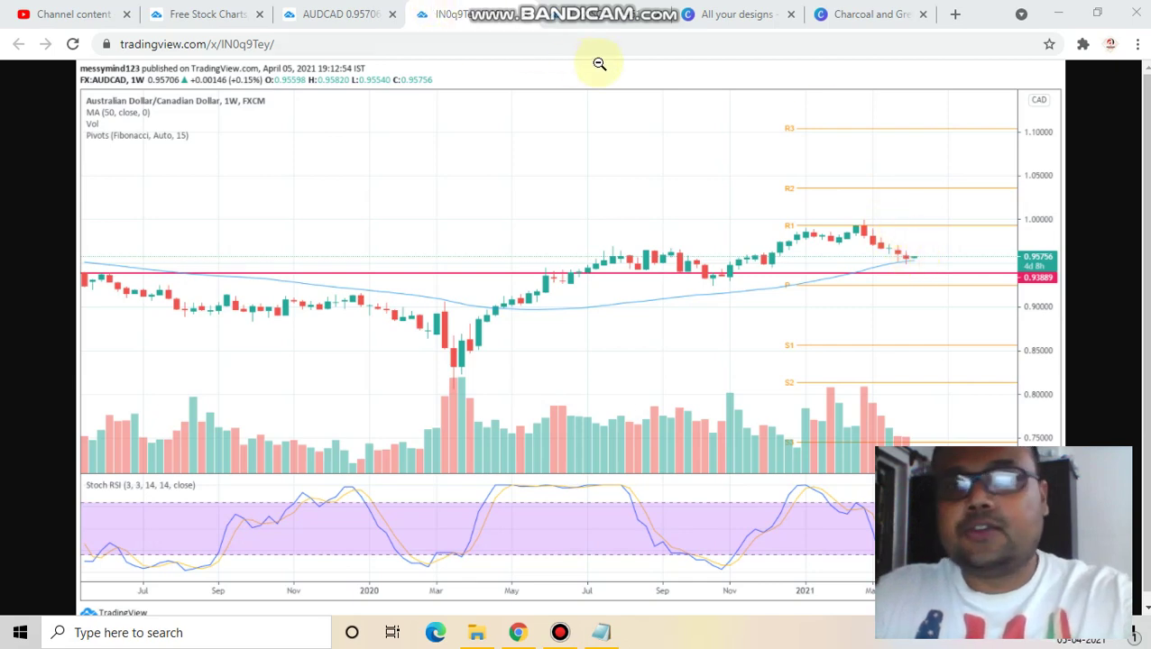
mouse_move(614, 7)
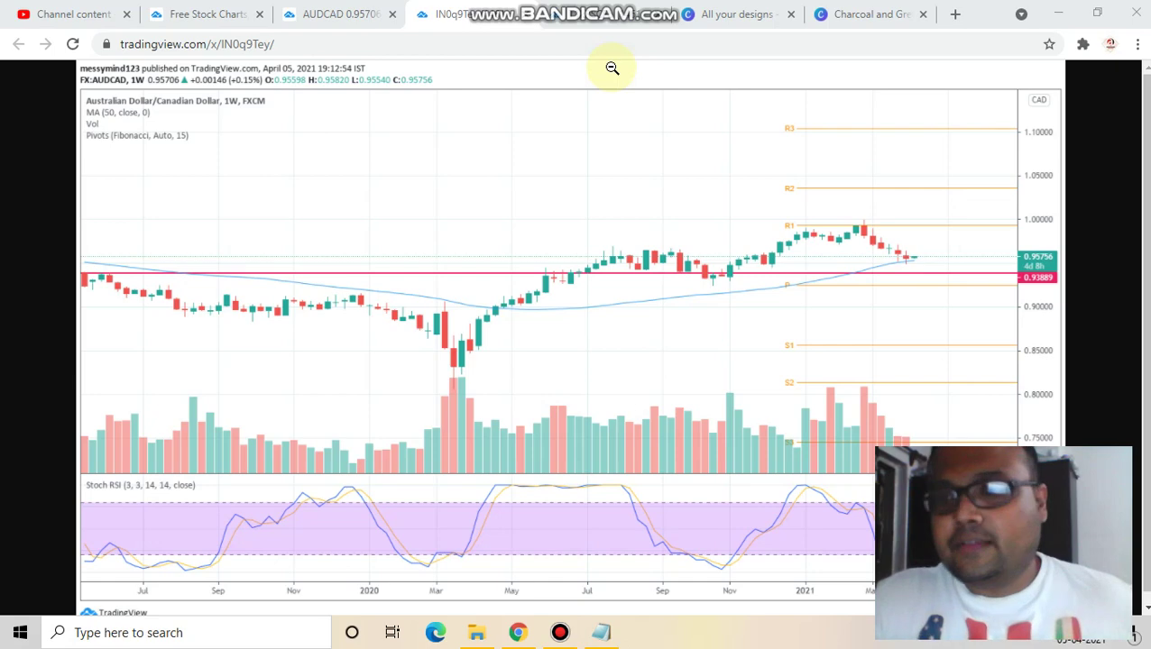
click(330, 9)
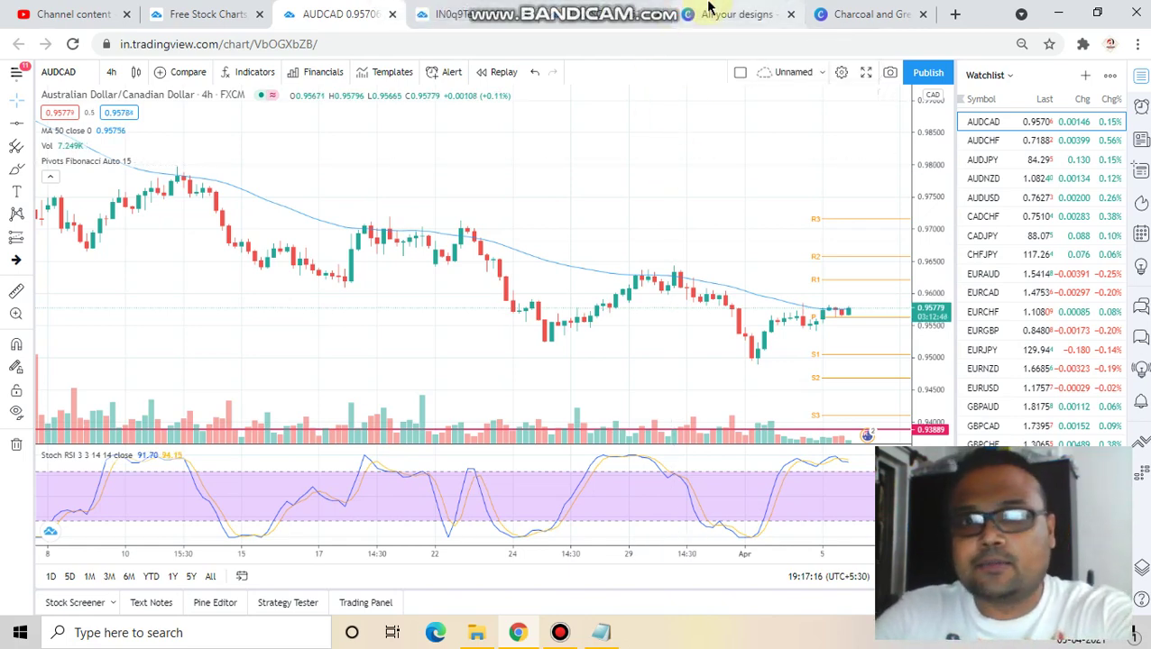
Step: Drag the red horizontal line from 0.93889 up to about 0.95617, just under the latest candles
click(730, 15)
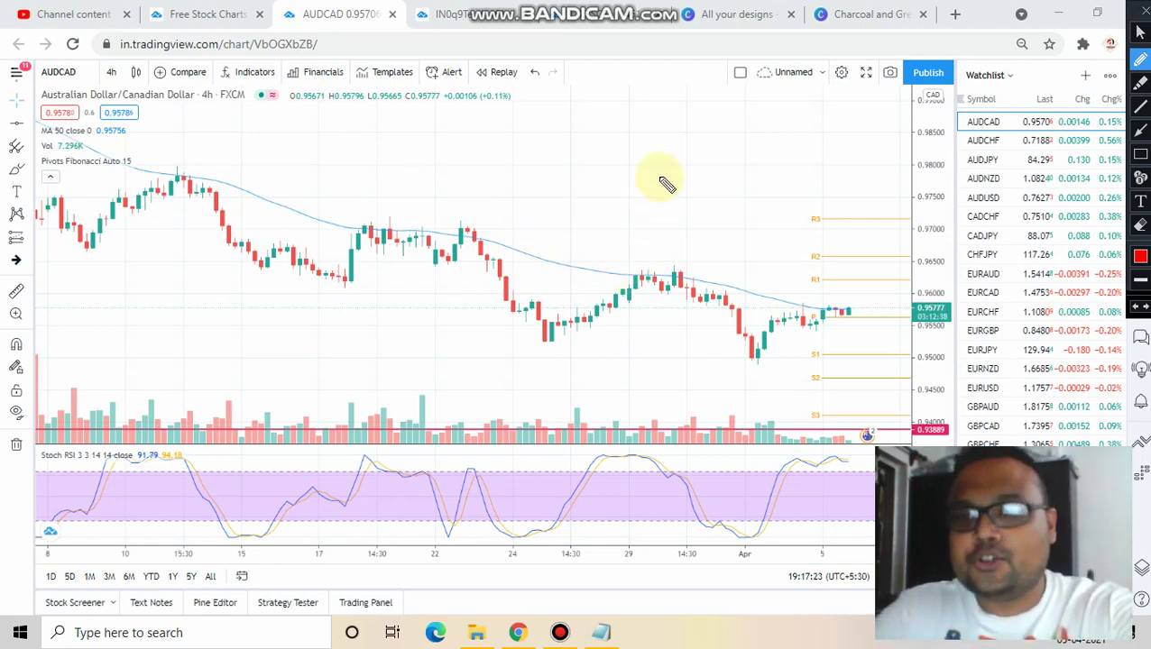
click(1139, 31)
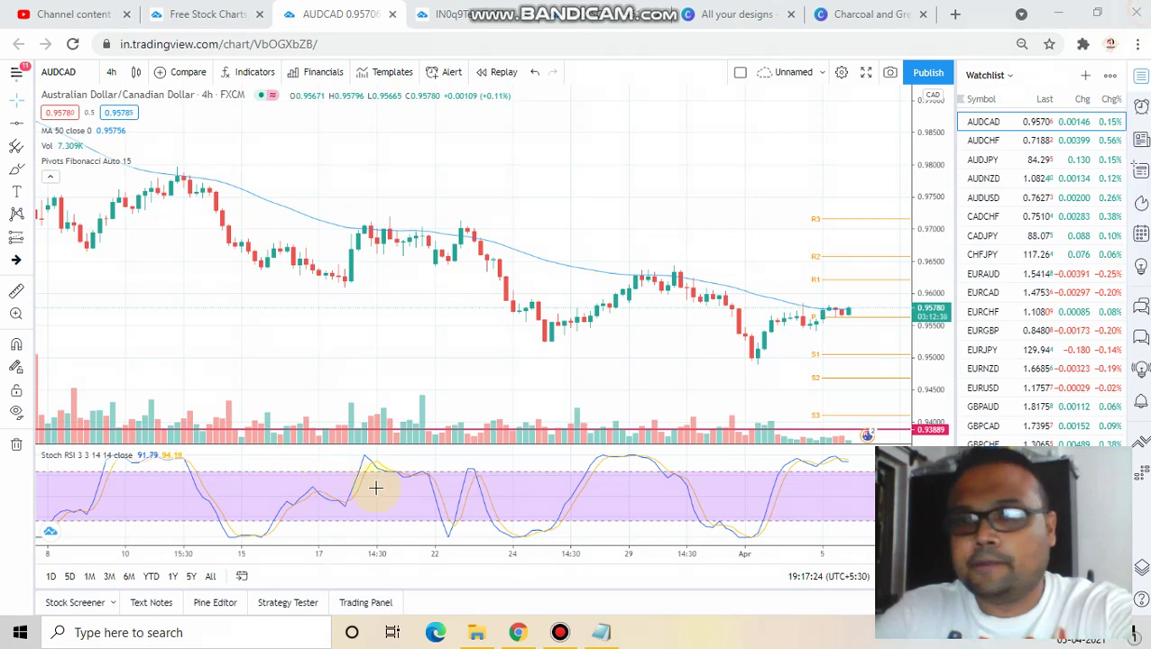
click(393, 434)
drag(394, 435, 431, 321)
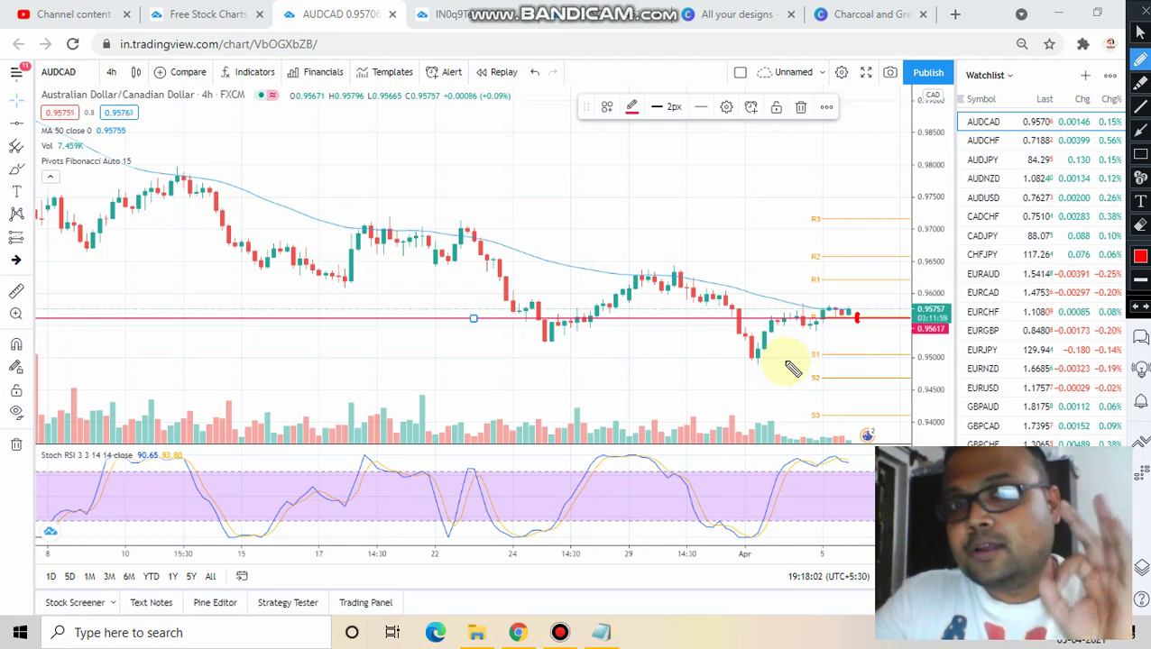
Step: Underline the S1 level near 0.95000, write and circle its value, and circle the latest Stoch RSI peak
mouse_move(761, 363)
mouse_down()
mouse_move(940, 367)
mouse_move(933, 342)
mouse_move(965, 388)
mouse_move(1005, 388)
mouse_up()
drag(1021, 344, 1039, 386)
drag(1072, 345, 1100, 347)
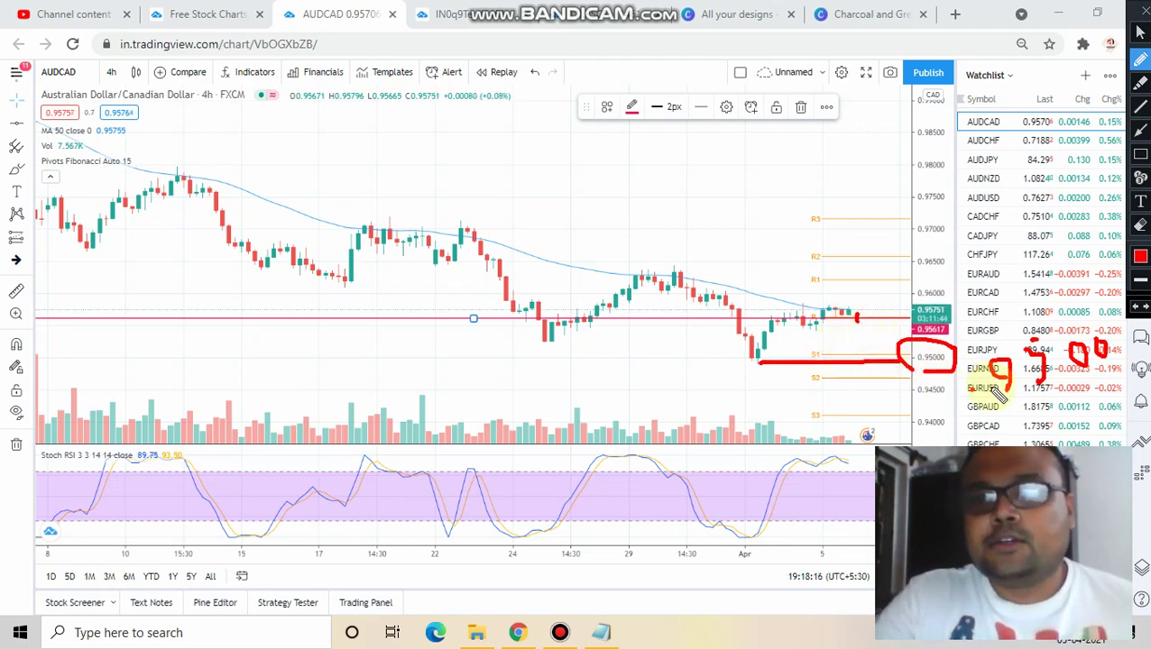
mouse_move(1067, 414)
mouse_down()
mouse_move(951, 361)
mouse_move(960, 327)
mouse_move(1104, 342)
mouse_move(1062, 397)
mouse_up()
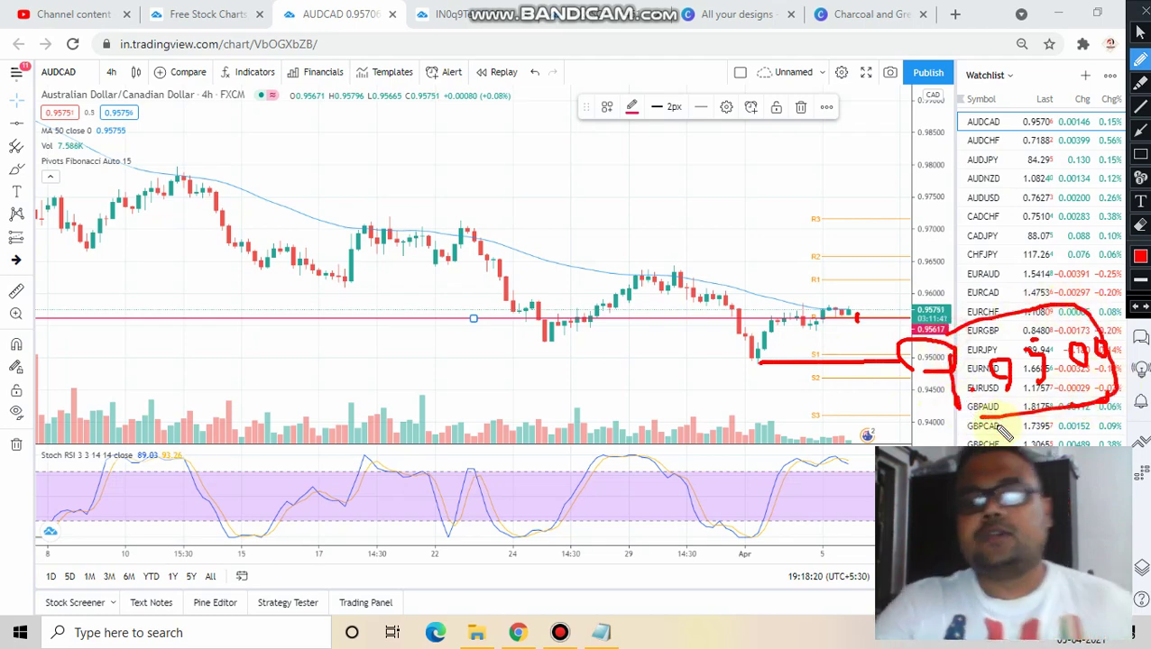
mouse_move(864, 439)
mouse_down()
mouse_move(830, 437)
mouse_move(771, 463)
mouse_move(853, 494)
mouse_move(835, 427)
mouse_up()
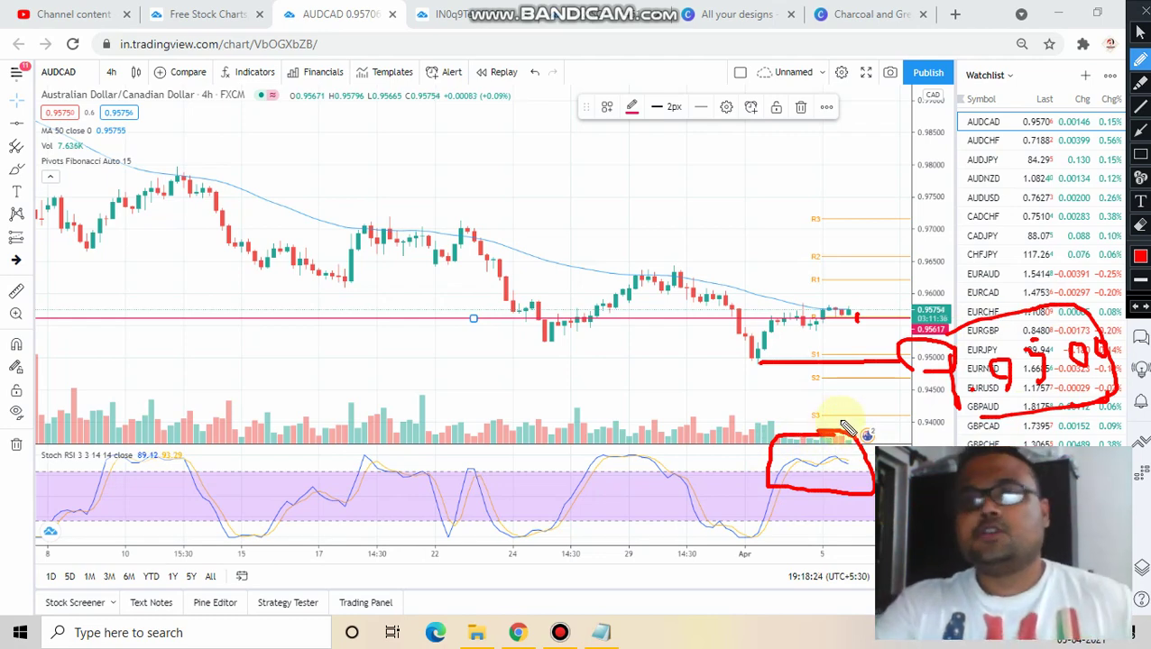